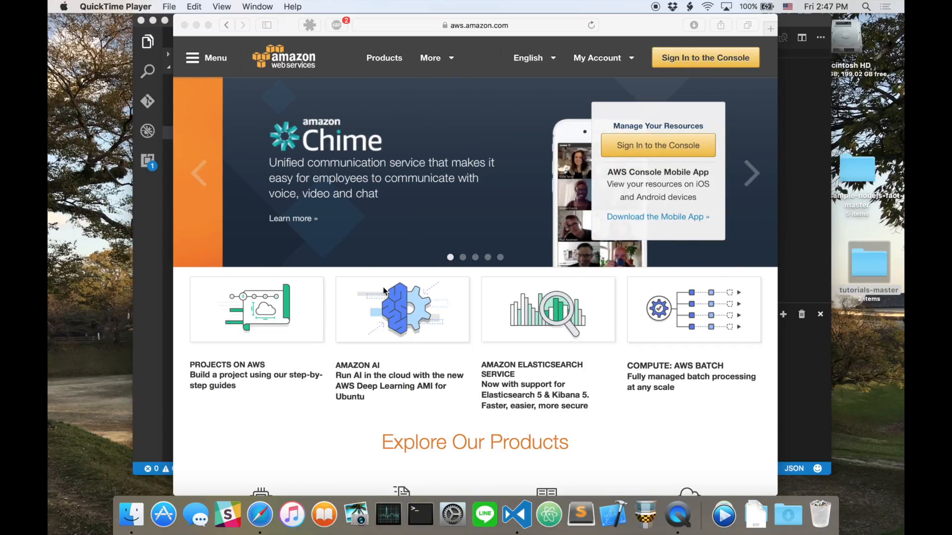
# Step: Sign in to the AWS Management Console and open the IAM service
pyautogui.click(712, 55)
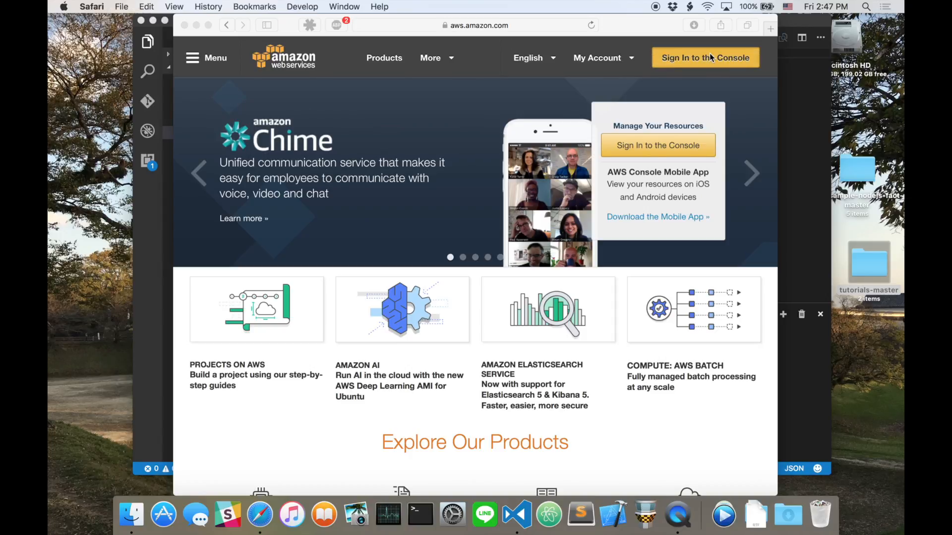
pyautogui.click(710, 56)
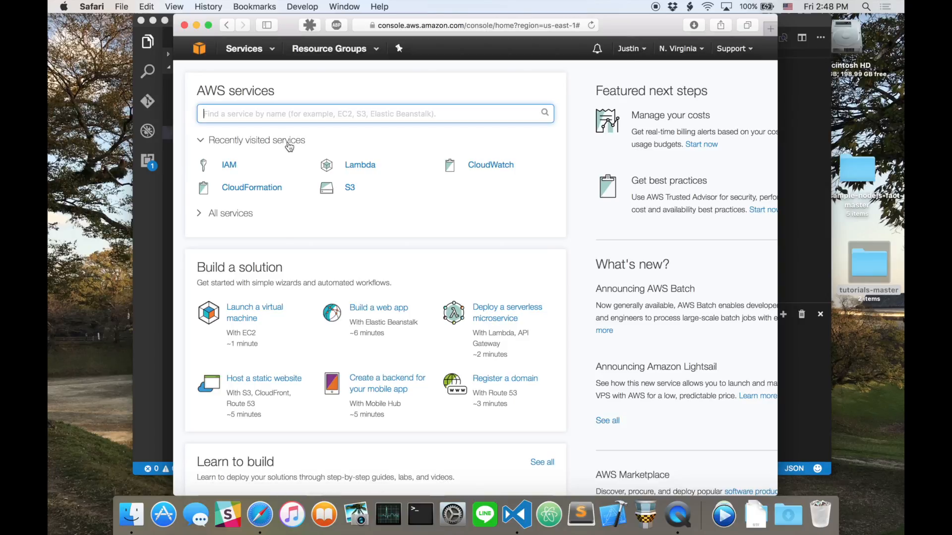
pyautogui.click(246, 52)
pyautogui.scroll(-5, 496, 190)
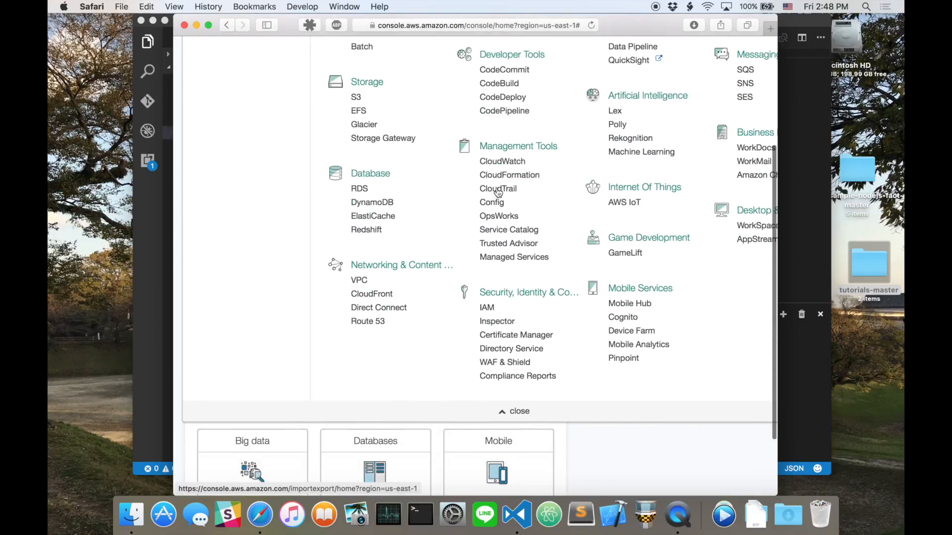
pyautogui.click(485, 304)
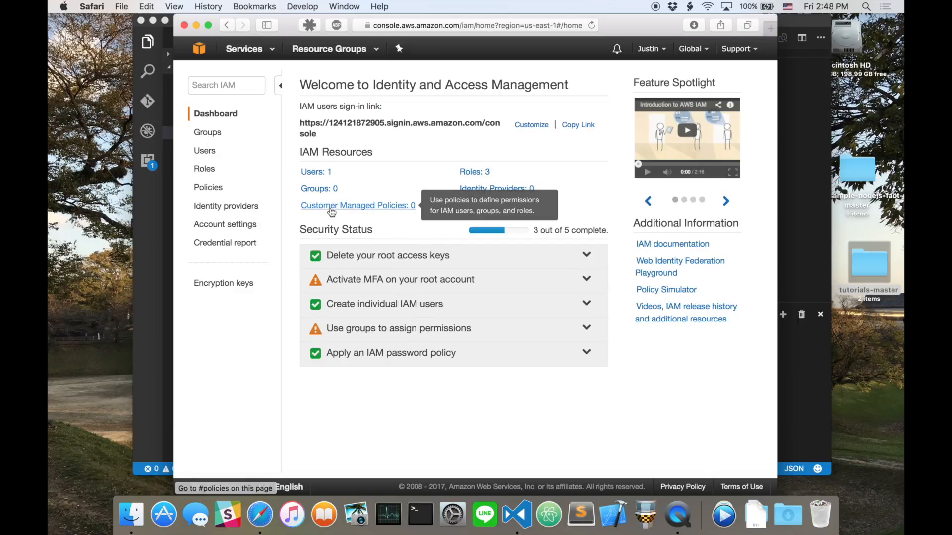
# Step: Start a new IAM group named localAlexaDebugging and continue to attaching policies
pyautogui.click(212, 133)
pyautogui.click(334, 89)
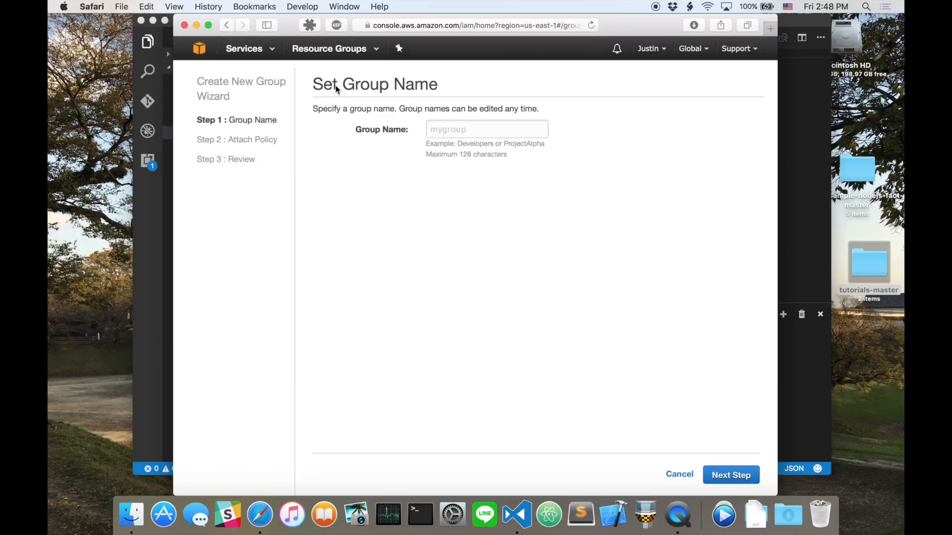
pyautogui.click(445, 129)
pyautogui.write('l')
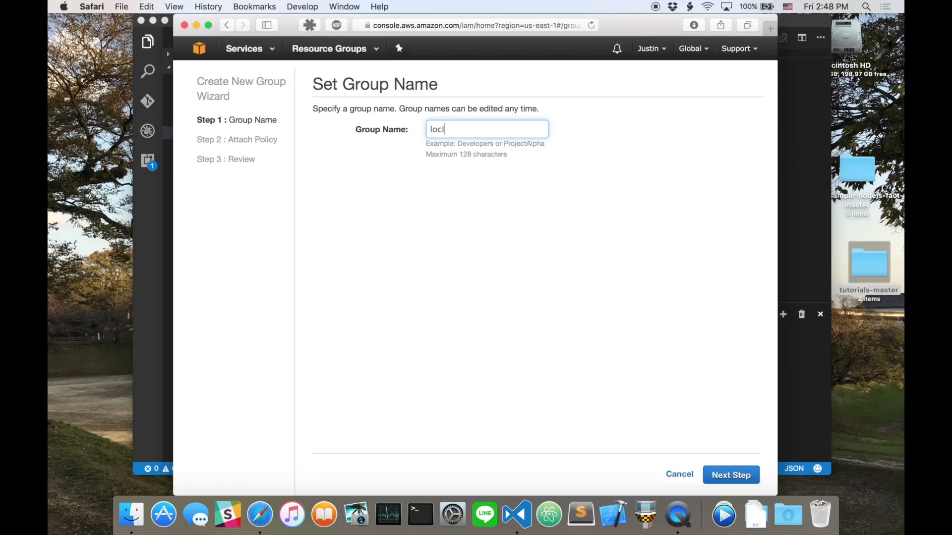
pyautogui.write('ocalAlexaDebugging')
pyautogui.click(727, 474)
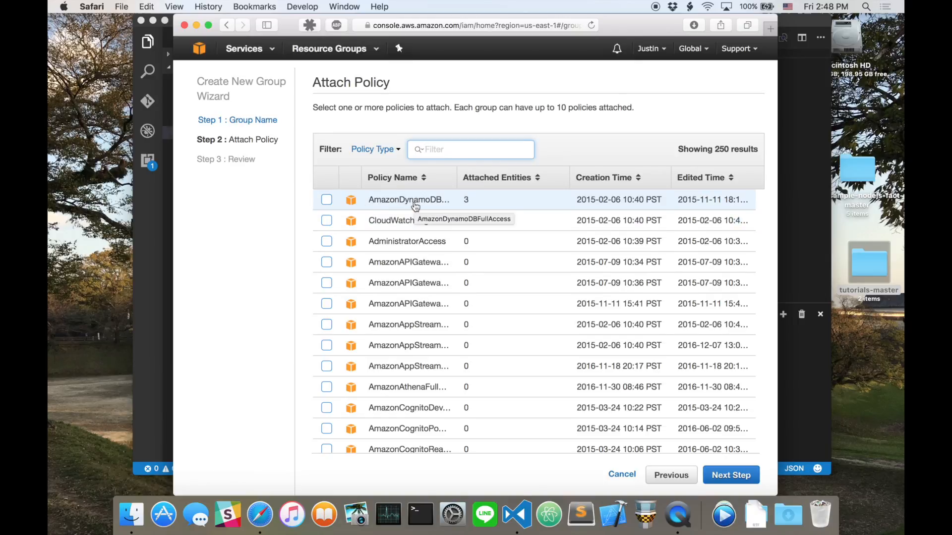
# Step: Select the AmazonDynamoDBFullAccess and CloudWatchLogsFullAccess policies for the group
pyautogui.click(326, 200)
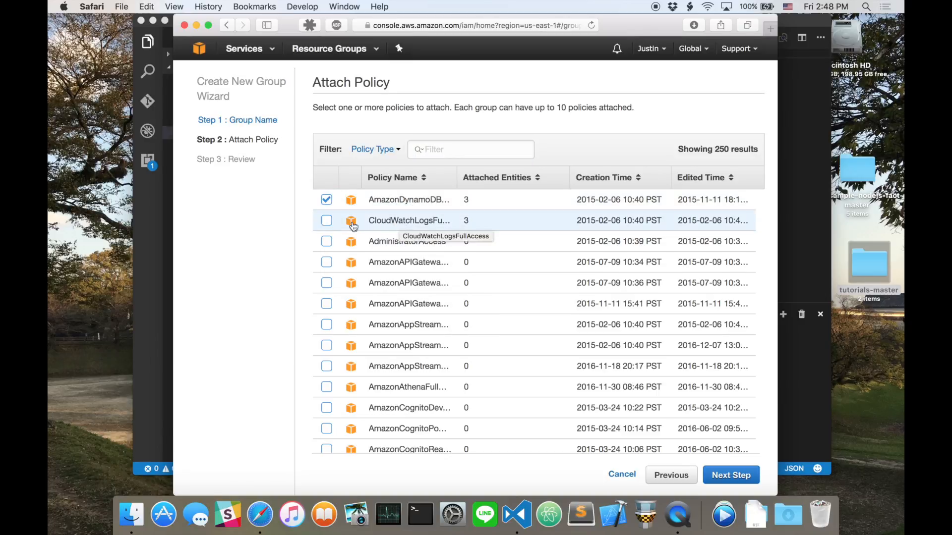
pyautogui.click(326, 221)
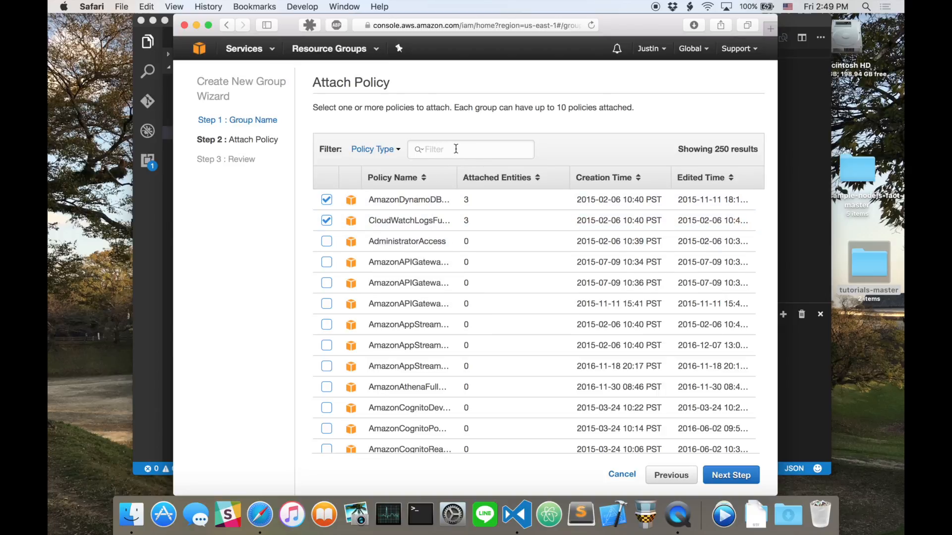
# Step: Filter the policy list by AmazonDynamoDBFullAccess, extended with cloudwatch, to check the policies chosen for the group
pyautogui.click(471, 151)
pyautogui.write('A')
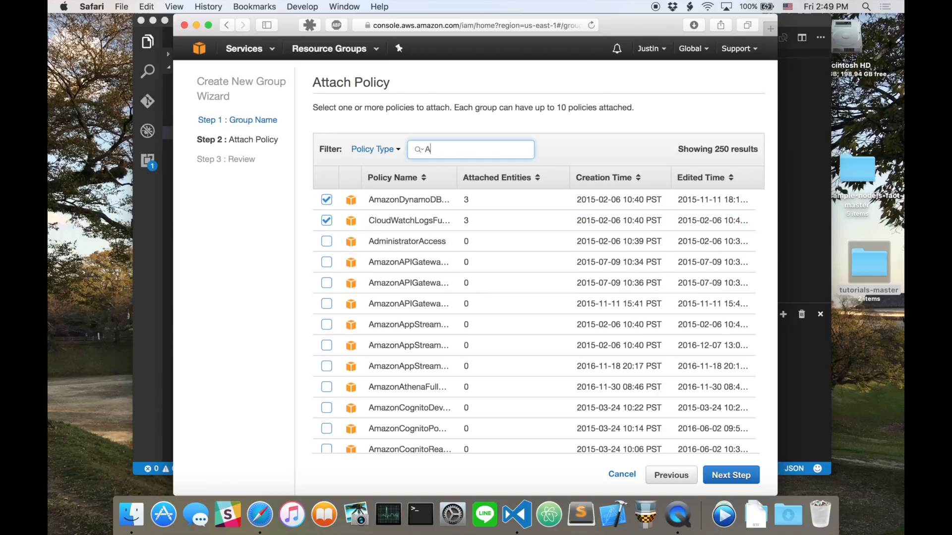
pyautogui.write('mazonDyan')
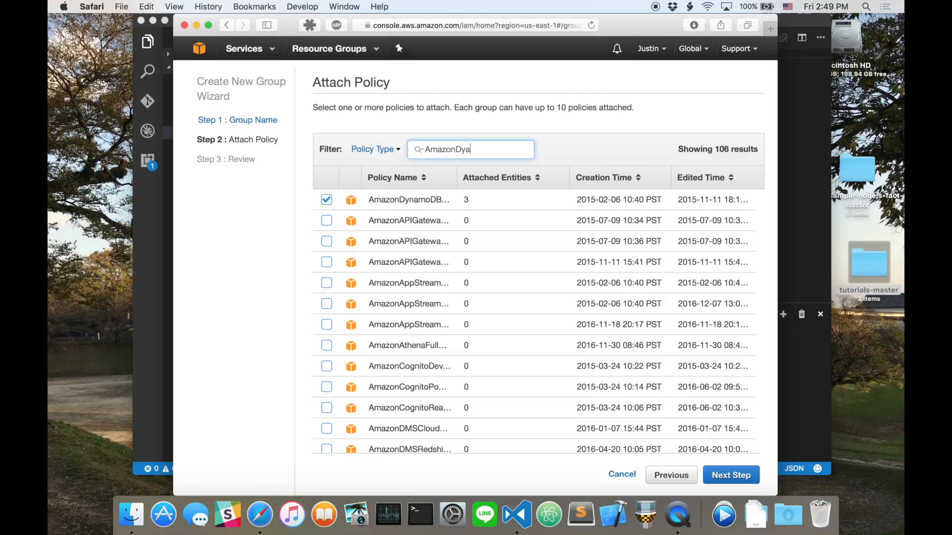
pyautogui.press('BackSpace')
pyautogui.press('BackSpace')
pyautogui.write('namo')
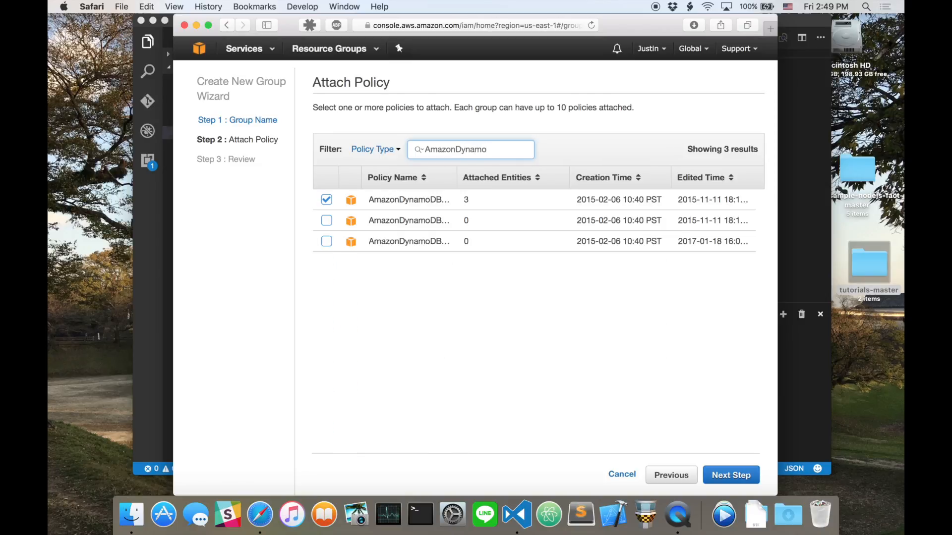
pyautogui.write('DBFullAc')
pyautogui.write('e')
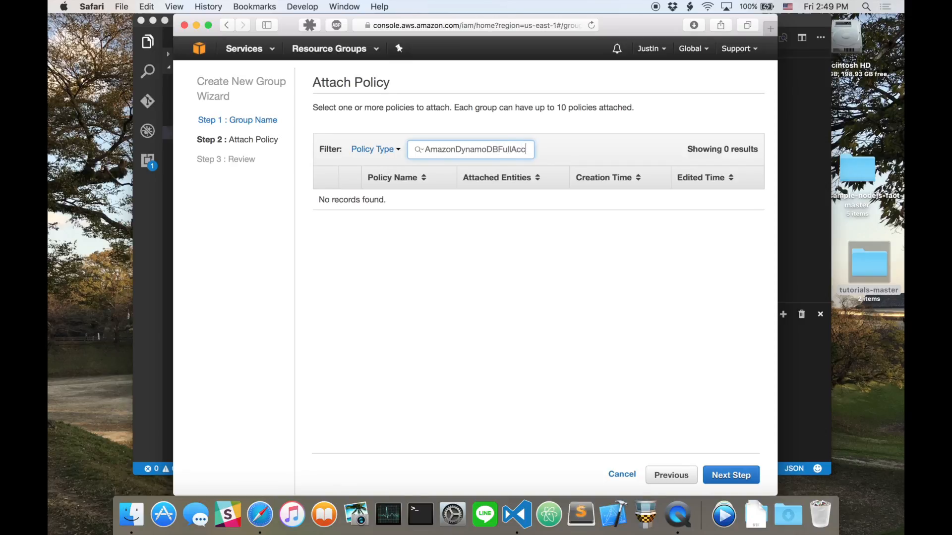
pyautogui.write('ess')
pyautogui.click(375, 200)
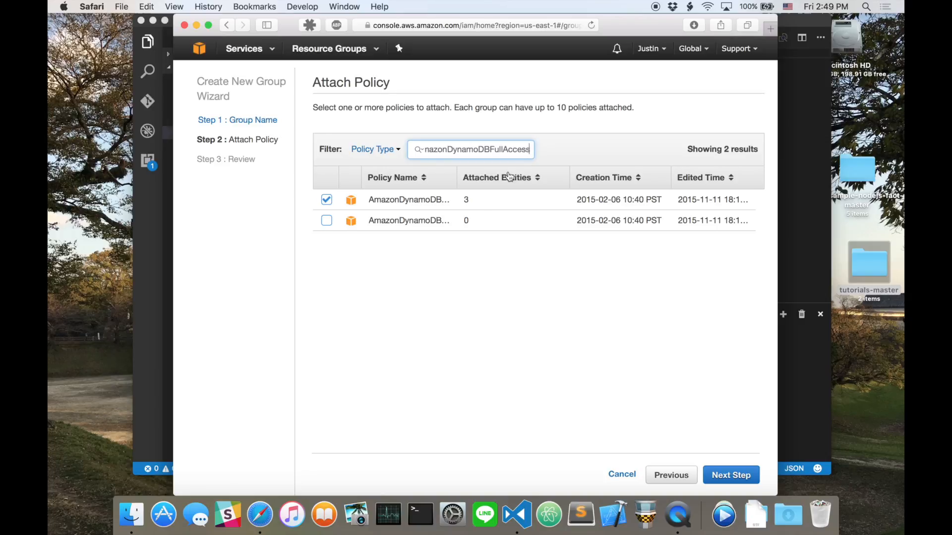
pyautogui.write('cloudw')
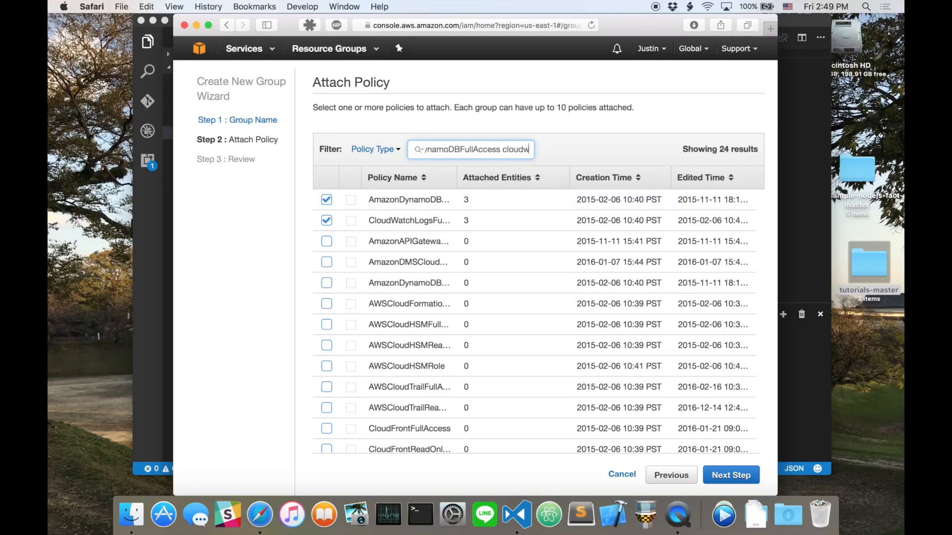
pyautogui.write('atch')
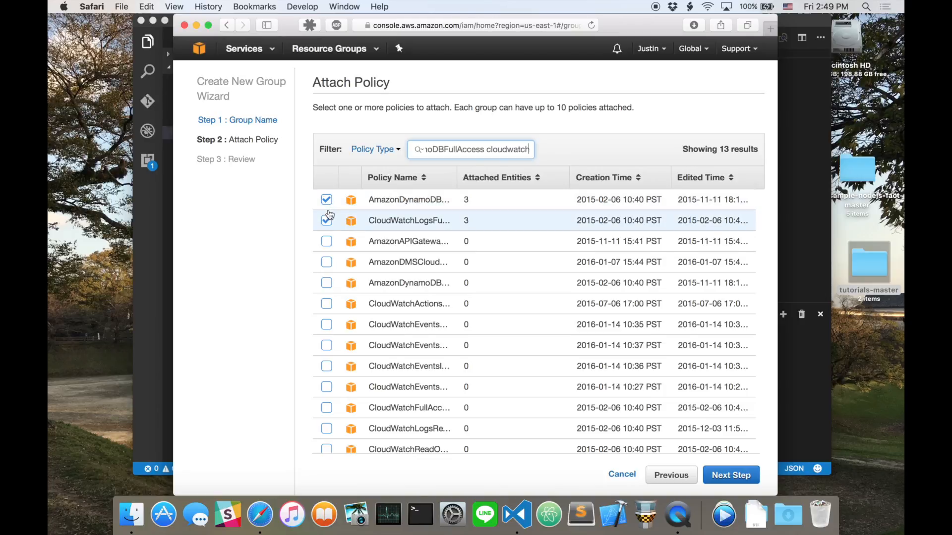
# Step: Continue to the review and create the localAlexaDebugging group with the selected policies
pyautogui.click(731, 475)
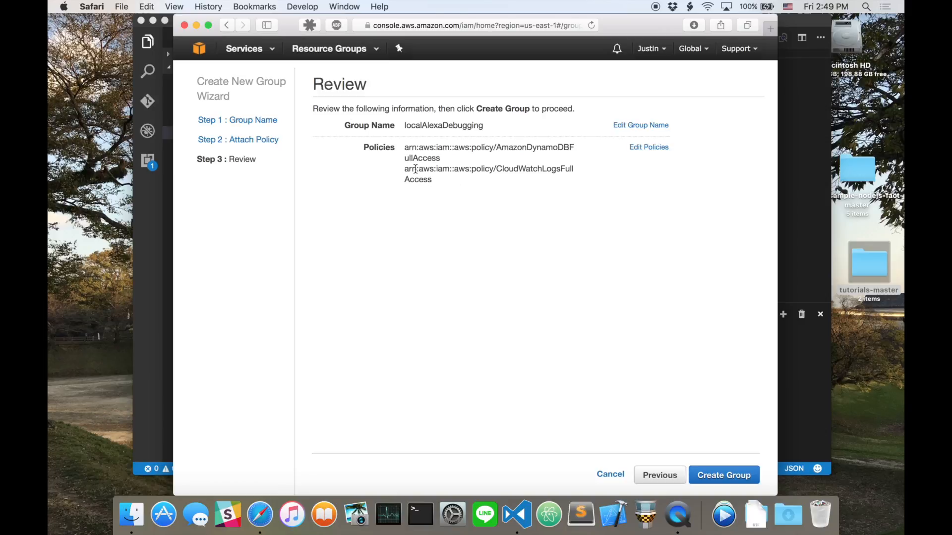
pyautogui.click(730, 473)
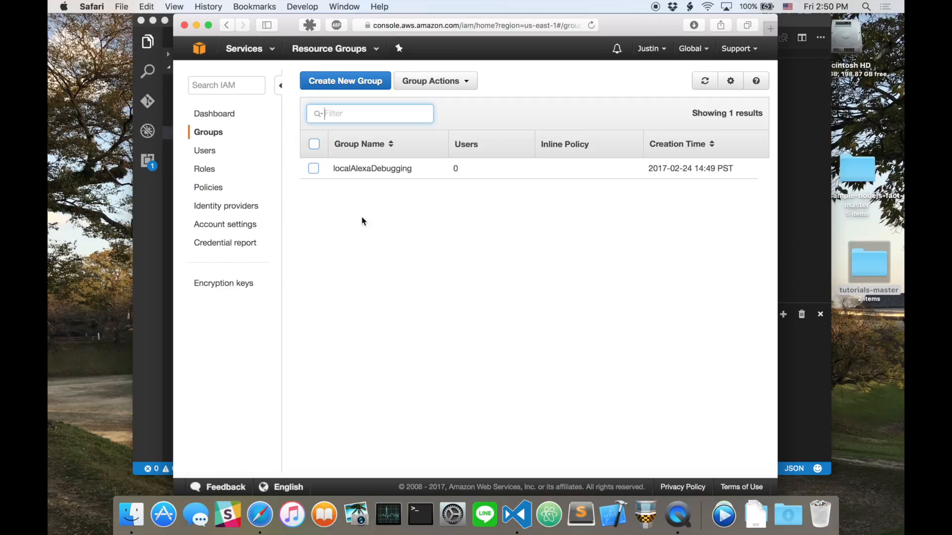
# Step: Start a new IAM user named localAlexaDebugUser with Programmatic access and continue to its permissions
pyautogui.click(217, 151)
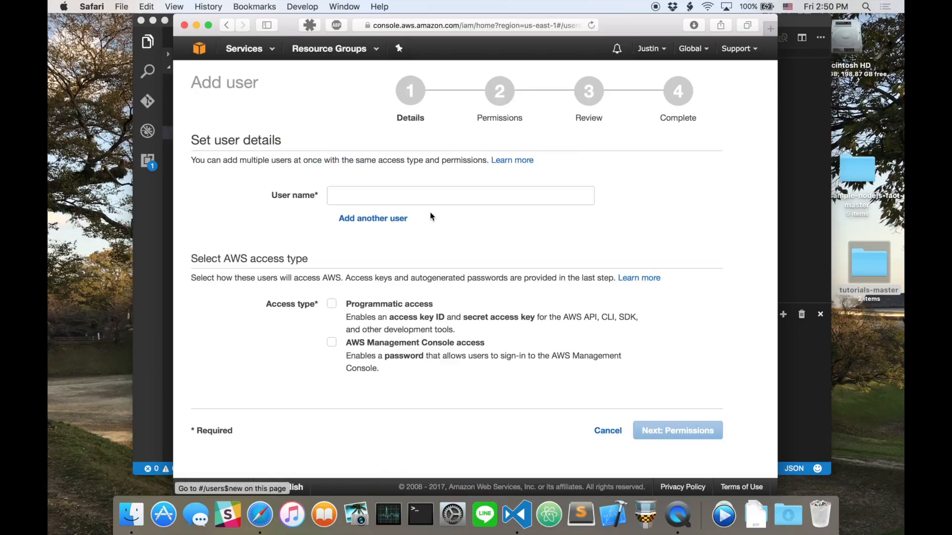
pyautogui.click(394, 201)
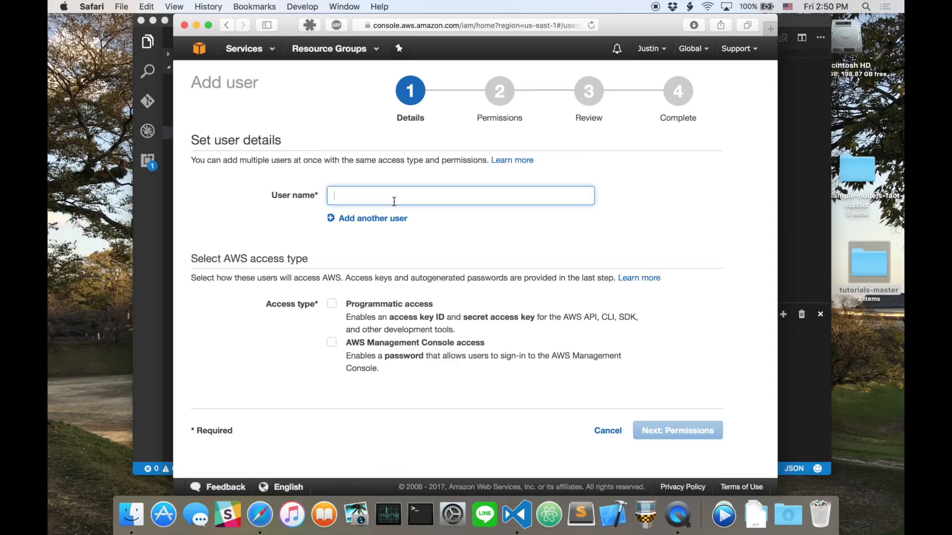
pyautogui.write('localAlexaDebugUser')
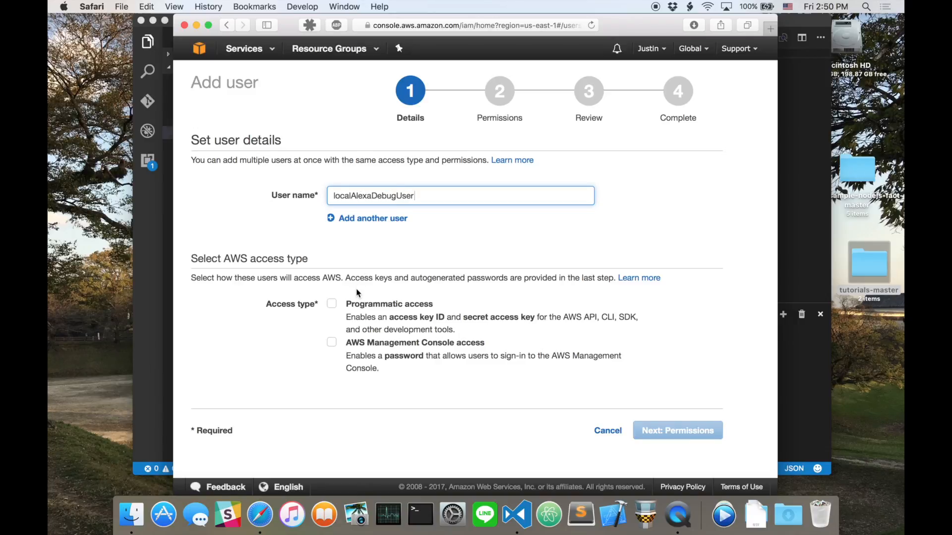
pyautogui.click(333, 306)
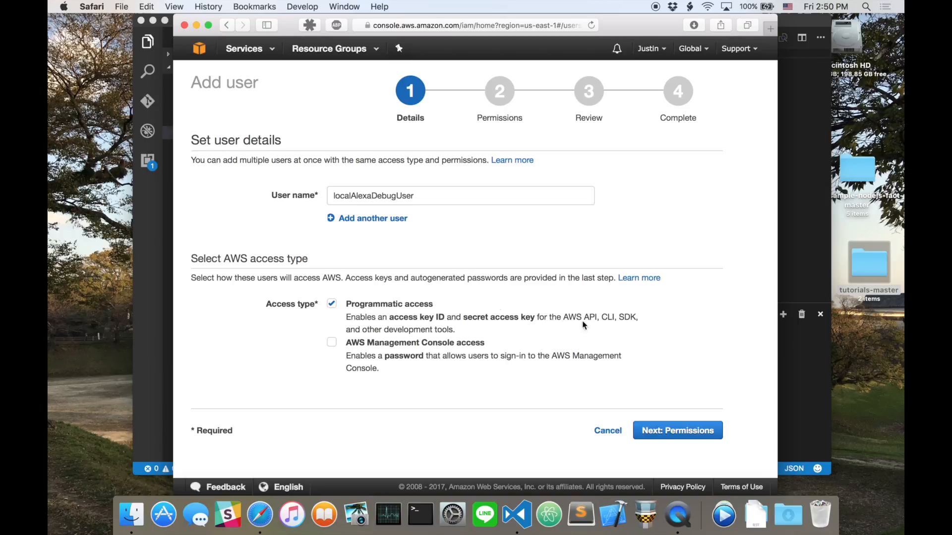
pyautogui.click(662, 431)
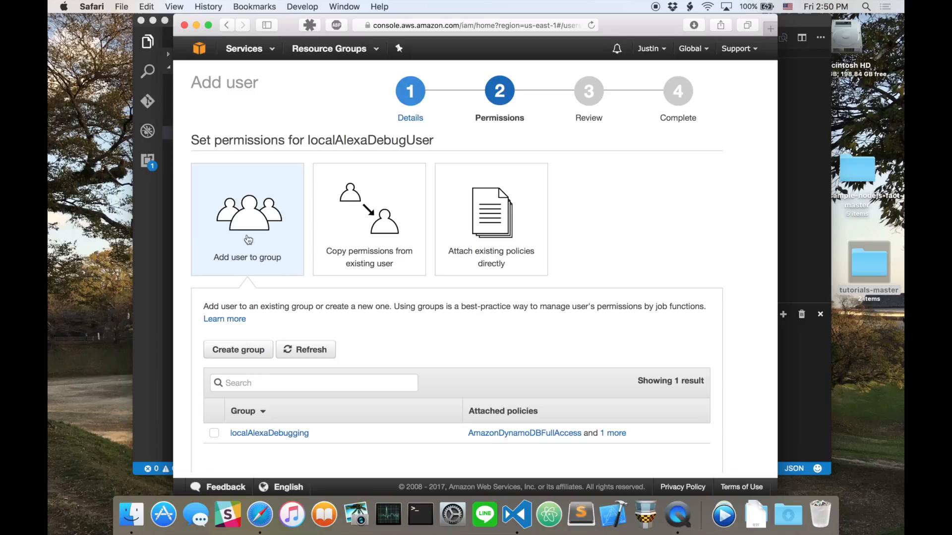
# Step: Add the new user to the localAlexaDebugging group, continue to the review and create the user
pyautogui.scroll(-3, 254, 257)
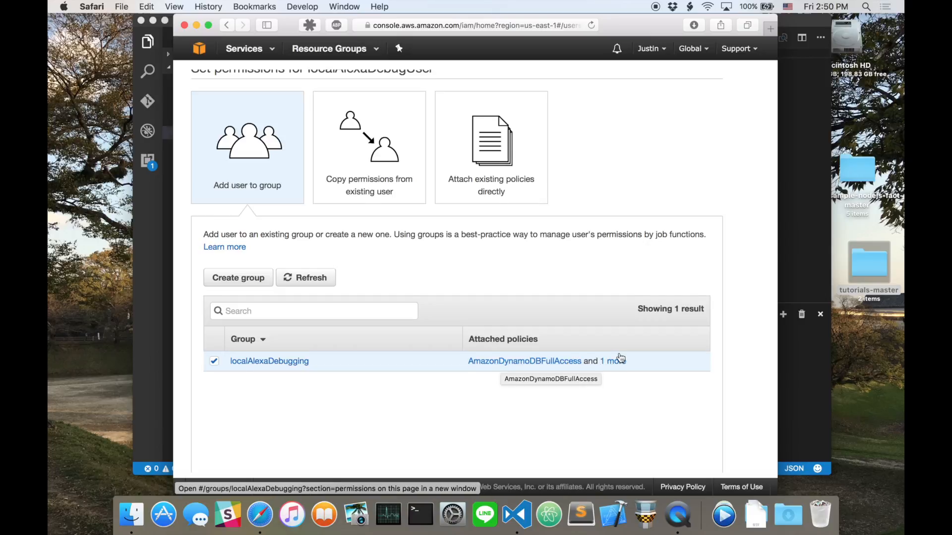
pyautogui.scroll(-5, 619, 358)
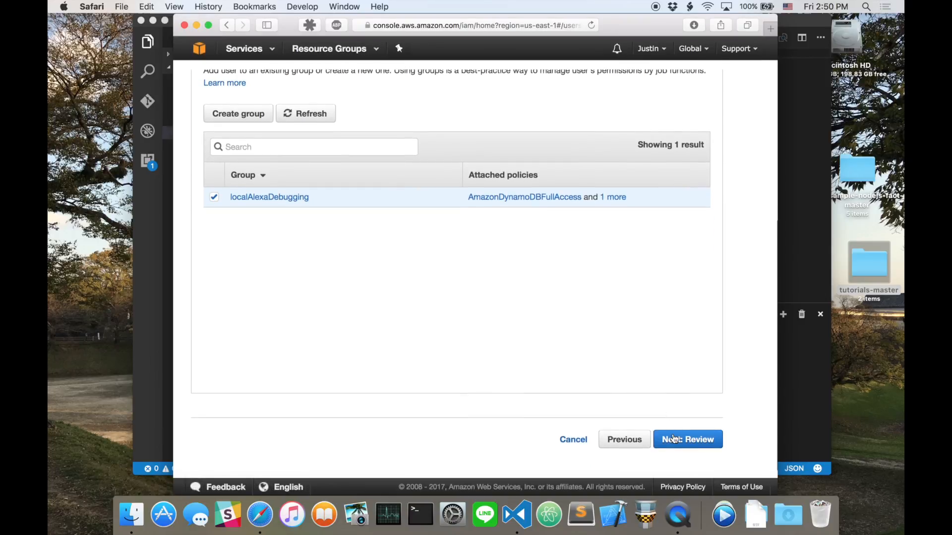
pyautogui.click(673, 436)
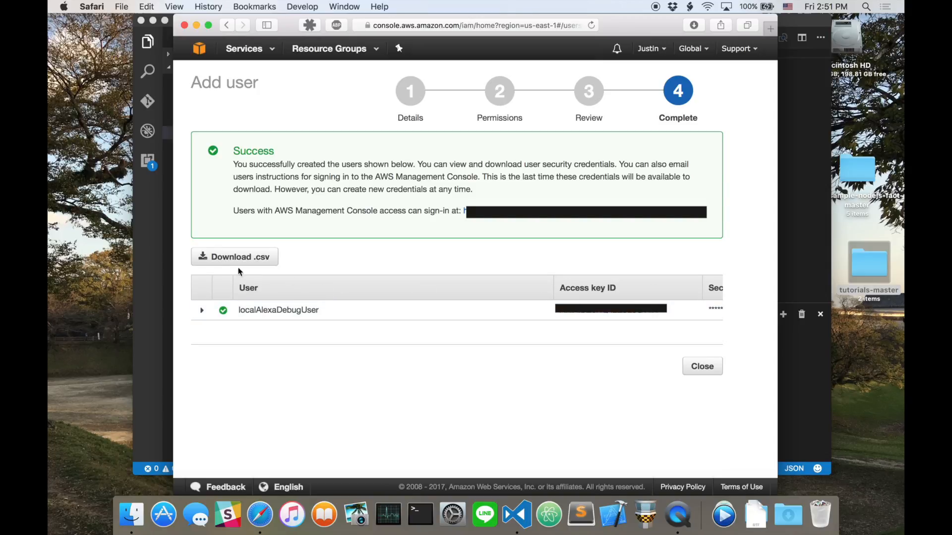
# Step: Download the new user's security credentials as a .csv file and close the user wizard
pyautogui.click(220, 259)
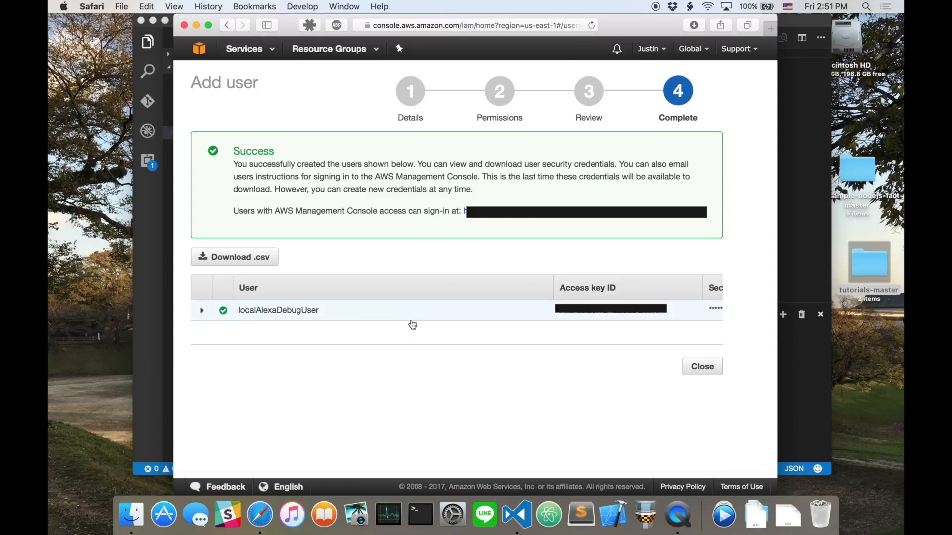
pyautogui.click(704, 368)
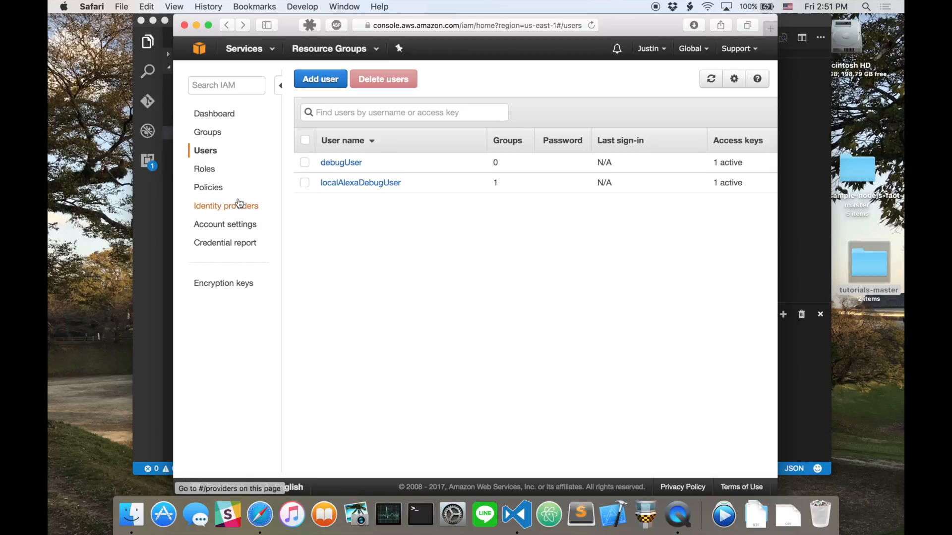
# Step: Open localAlexaDebugUser's details and examine the policies attached to the user
pyautogui.click(205, 170)
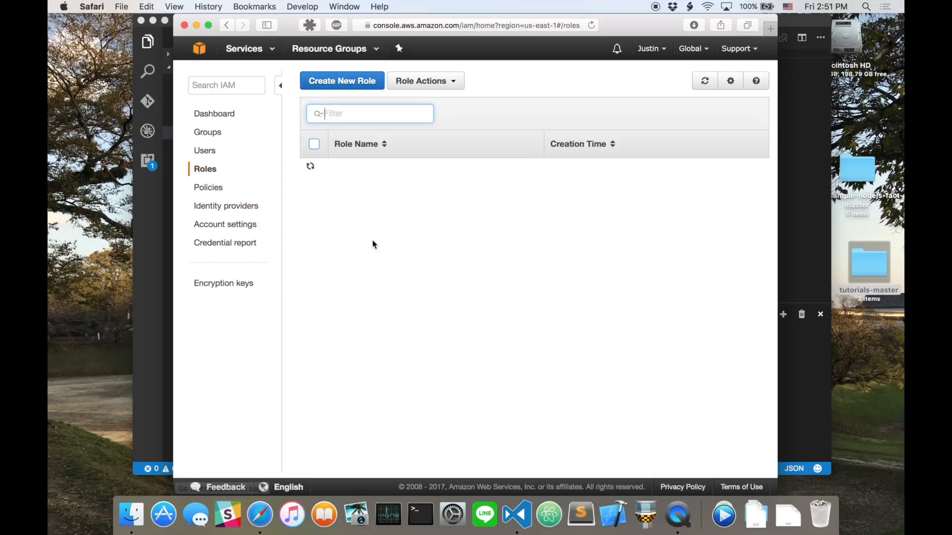
pyautogui.click(205, 151)
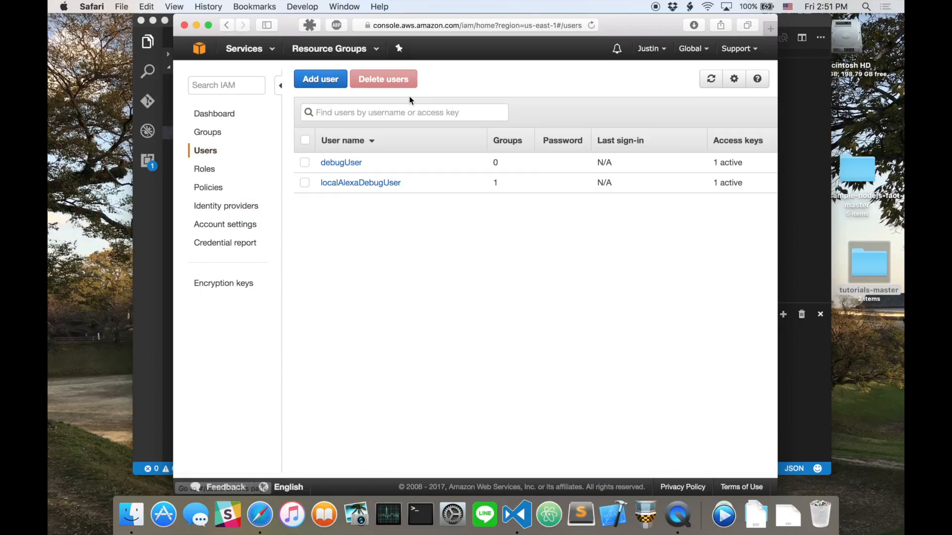
pyautogui.click(355, 184)
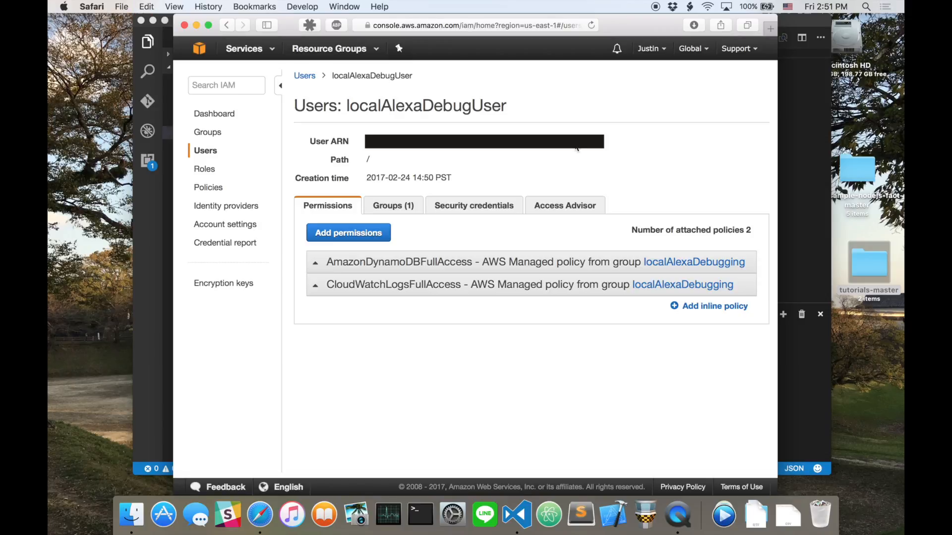
# Step: Start creating a new IAM role named localAlexaDebuggin and continue to the role type selection
pyautogui.click(200, 170)
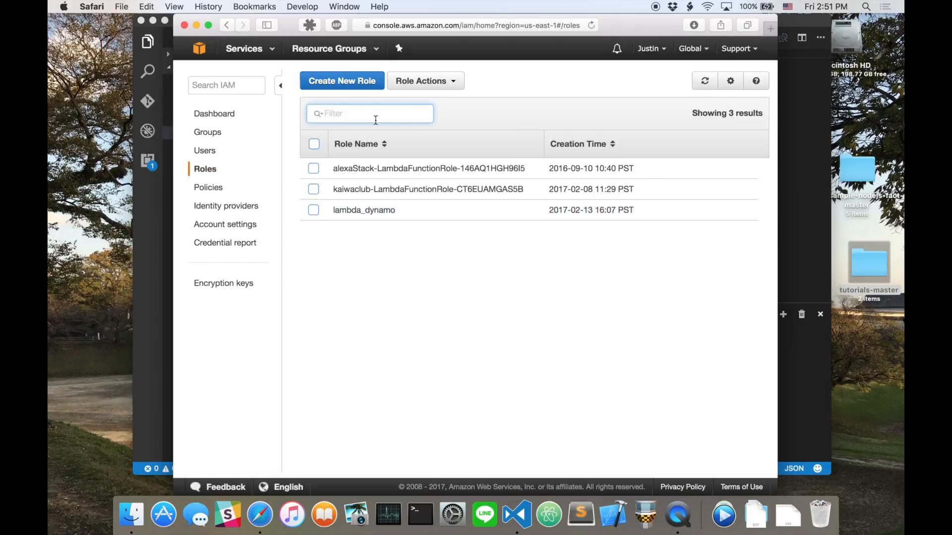
pyautogui.click(329, 81)
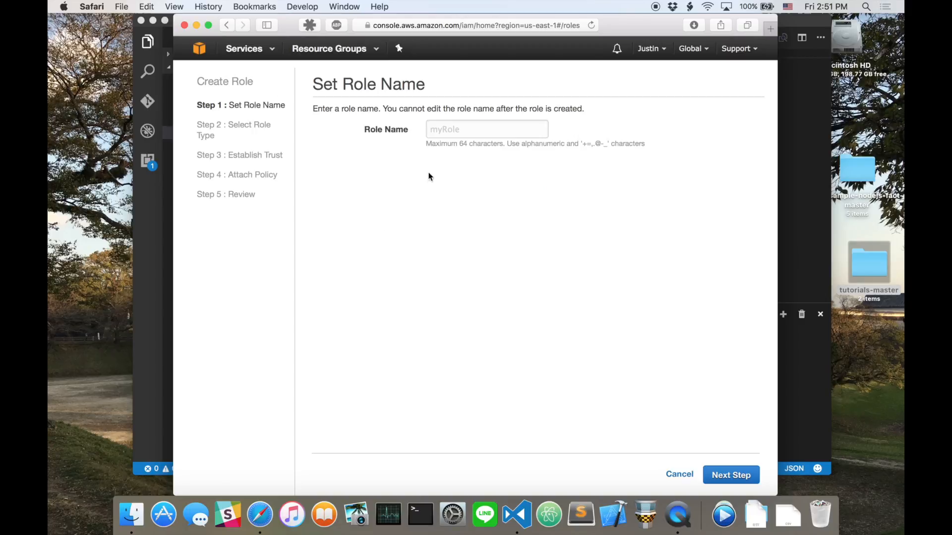
pyautogui.click(478, 126)
pyautogui.rightClick(479, 125)
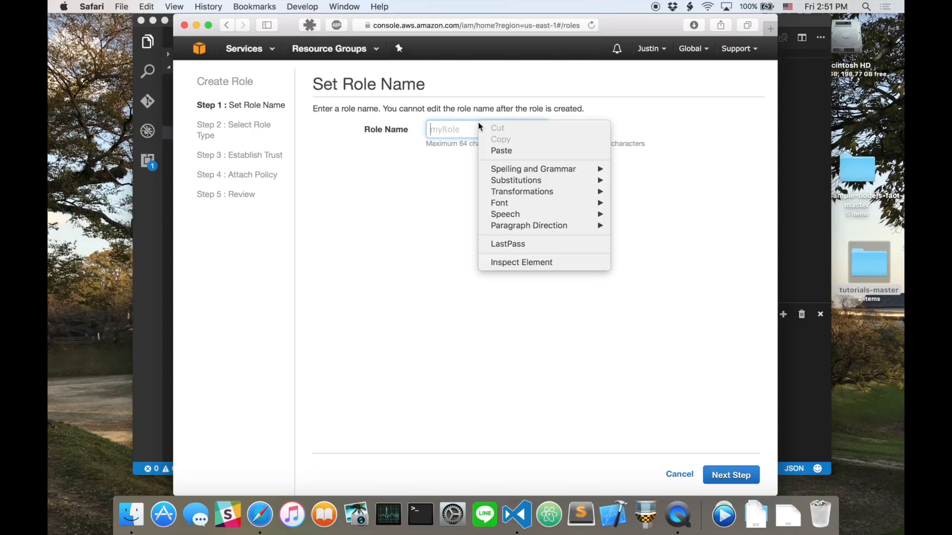
pyautogui.press('p')
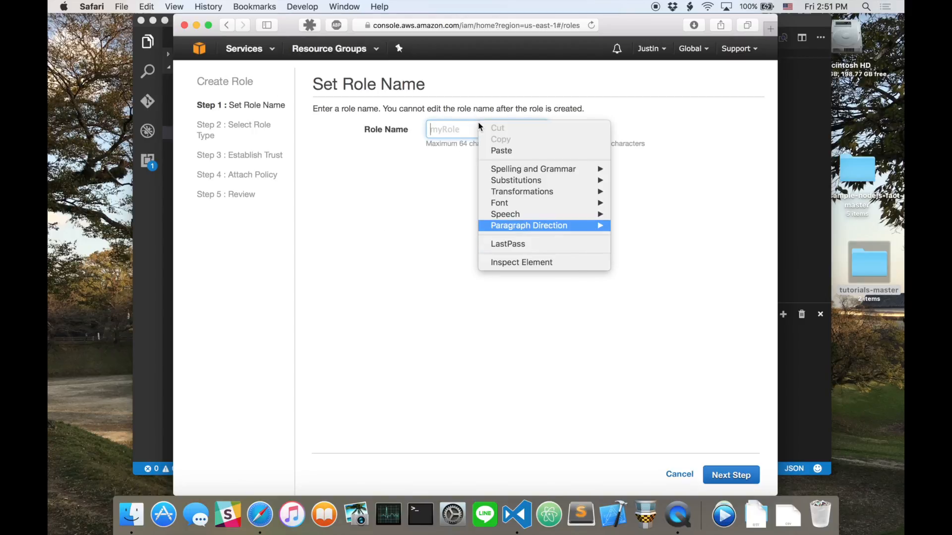
pyautogui.click(445, 138)
pyautogui.write('lc')
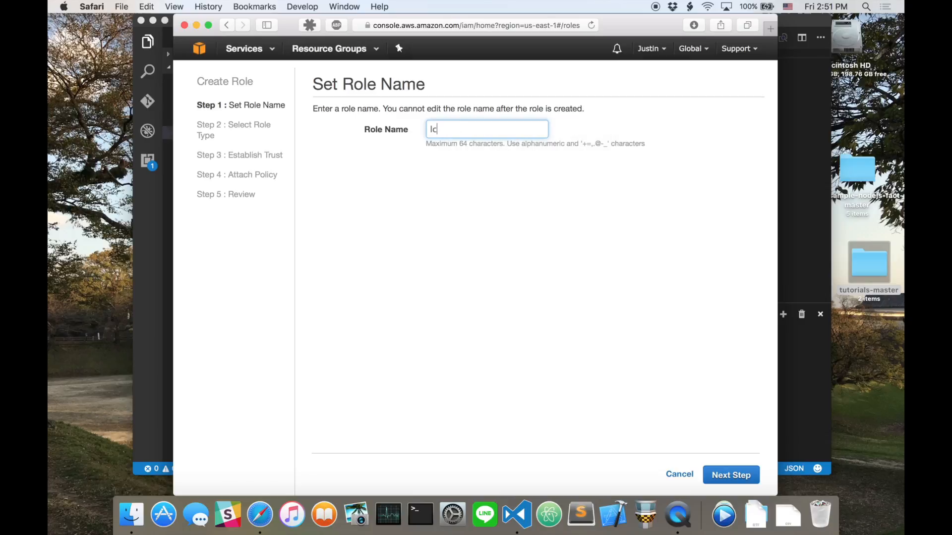
pyautogui.press('BackSpace')
pyautogui.write('ocalAlexaDE')
pyautogui.press('BackSpace')
pyautogui.write('ebuggin')
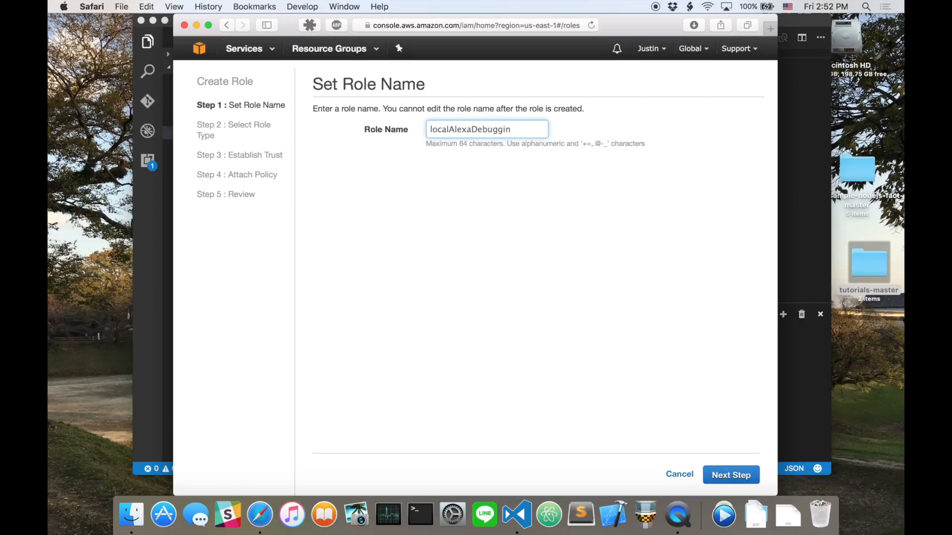
pyautogui.click(724, 475)
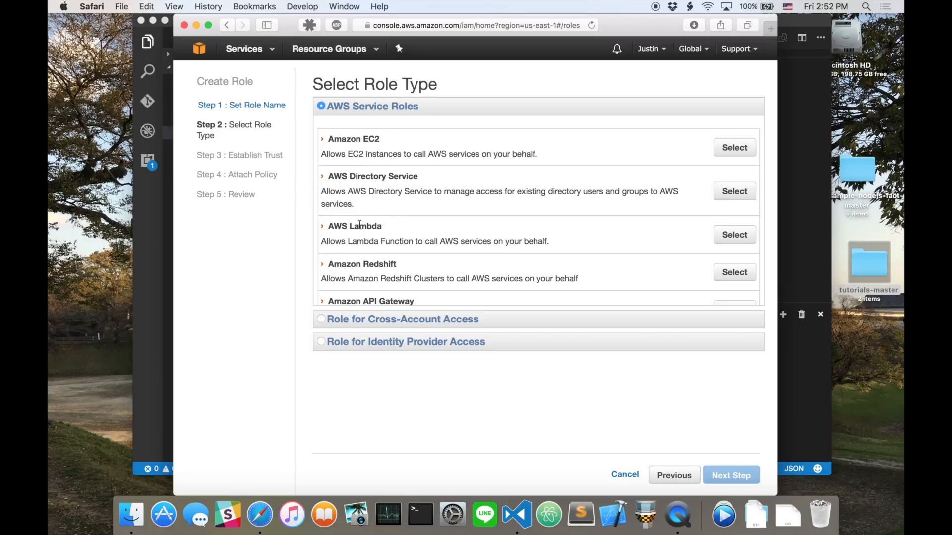
# Step: Choose AWS Lambda as the role's service type, attach the AmazonDynamoDBFullAccess and CloudWatchLogsFullAccess policies, and continue to the review
pyautogui.click(735, 236)
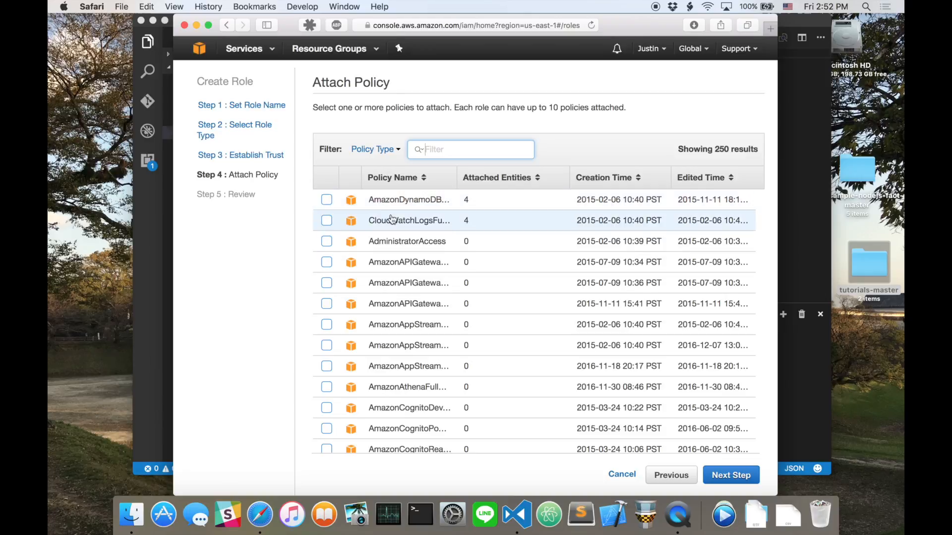
pyautogui.click(326, 201)
pyautogui.click(327, 223)
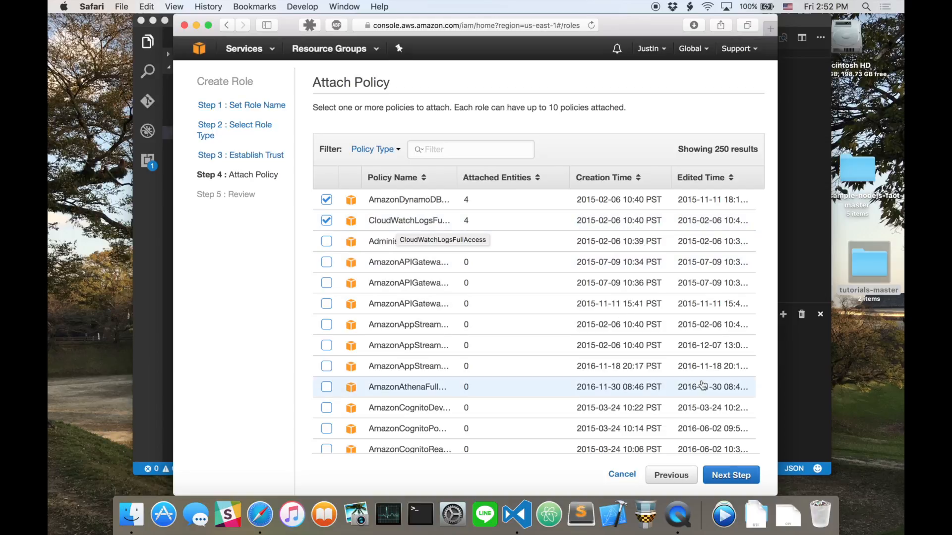
pyautogui.click(731, 475)
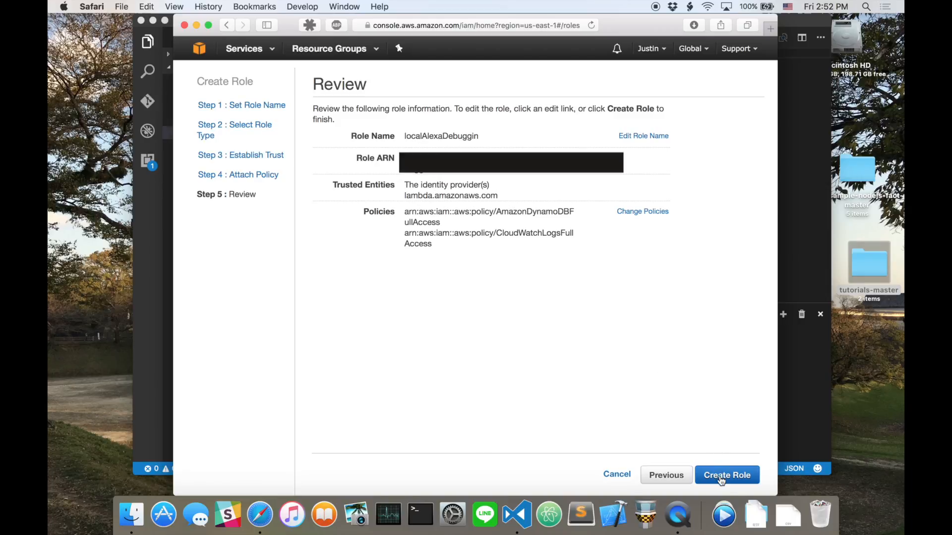
# Step: Correct the role name to localAlexaDebugging in the review and create the role
pyautogui.click(638, 136)
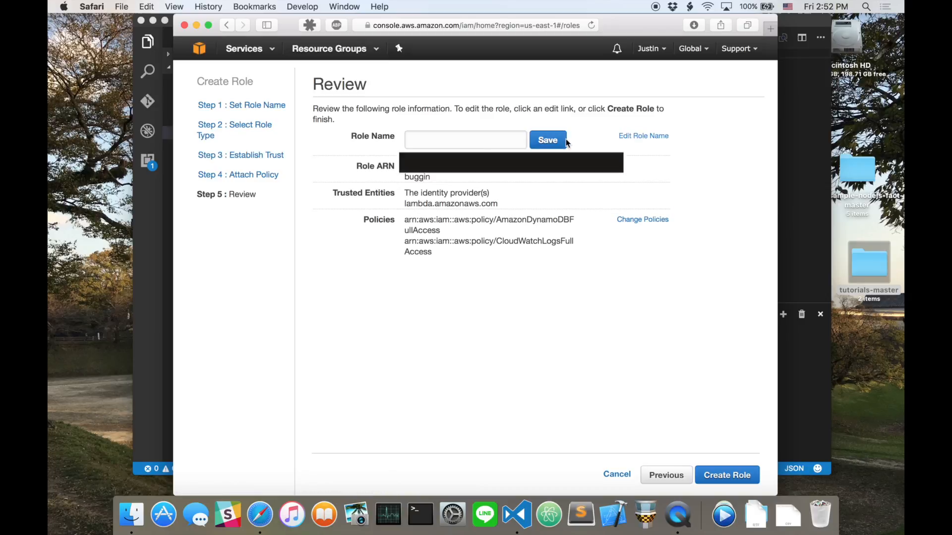
pyautogui.click(453, 141)
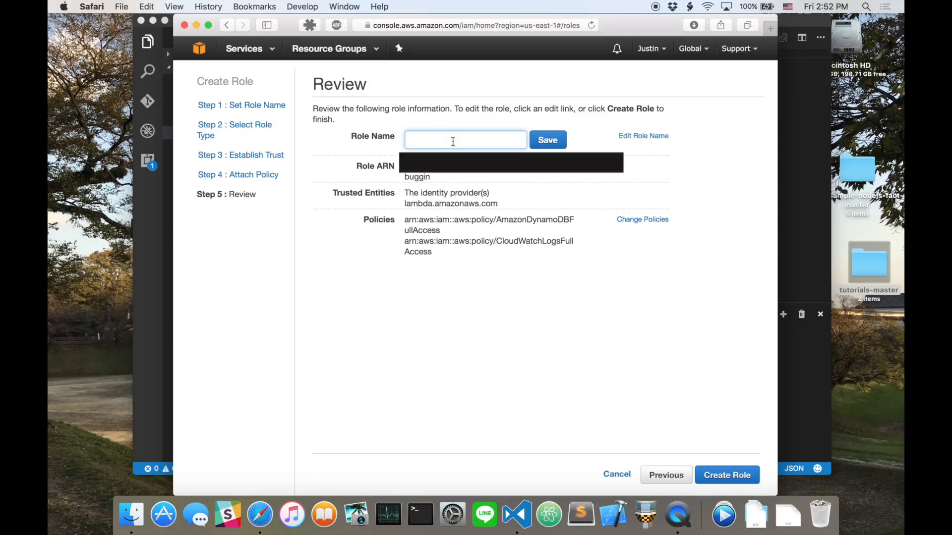
pyautogui.write('localAlexaDebugging')
pyautogui.click(545, 146)
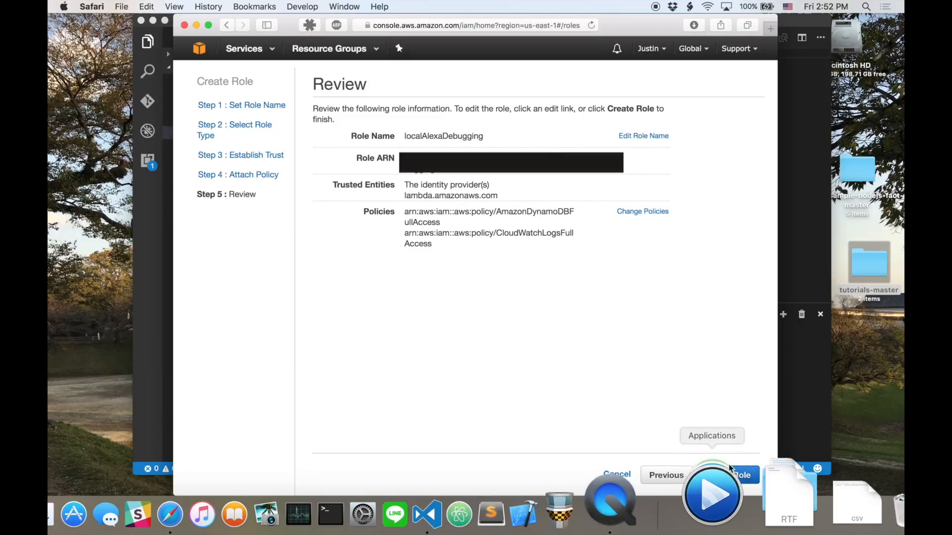
pyautogui.click(729, 476)
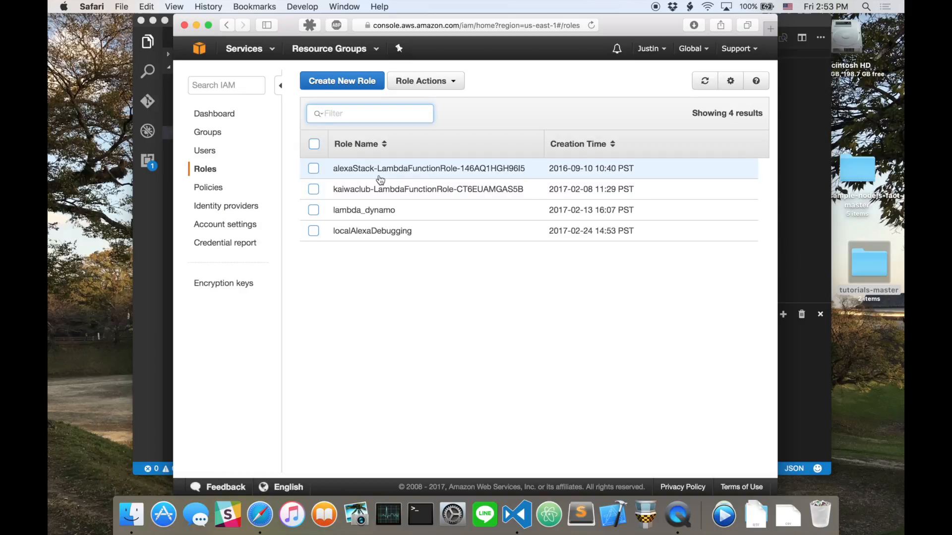
# Step: Add an "AWS" principal with the copied localAlexaDebugUser ARN below the Service entry in the localAlexaDebugging role's trust policy, and update the policy
pyautogui.click(362, 232)
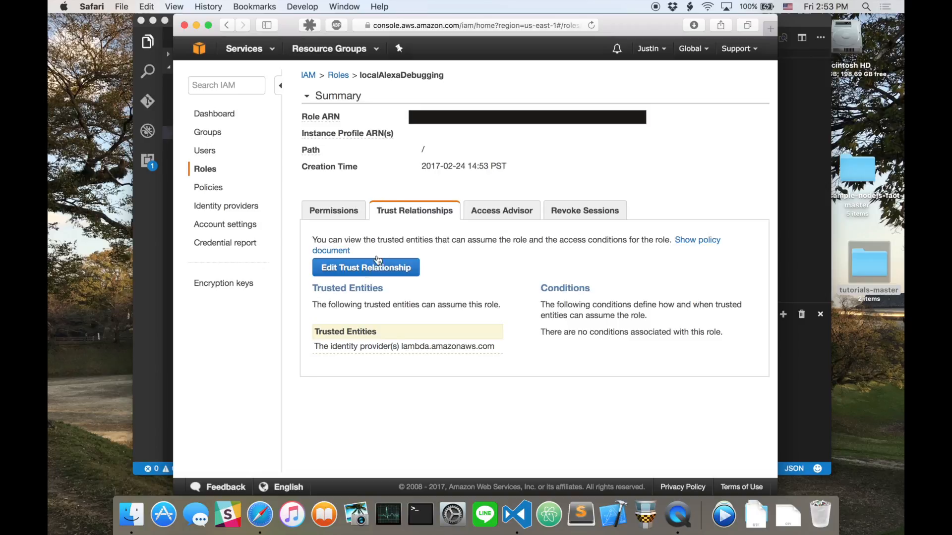
pyautogui.click(394, 268)
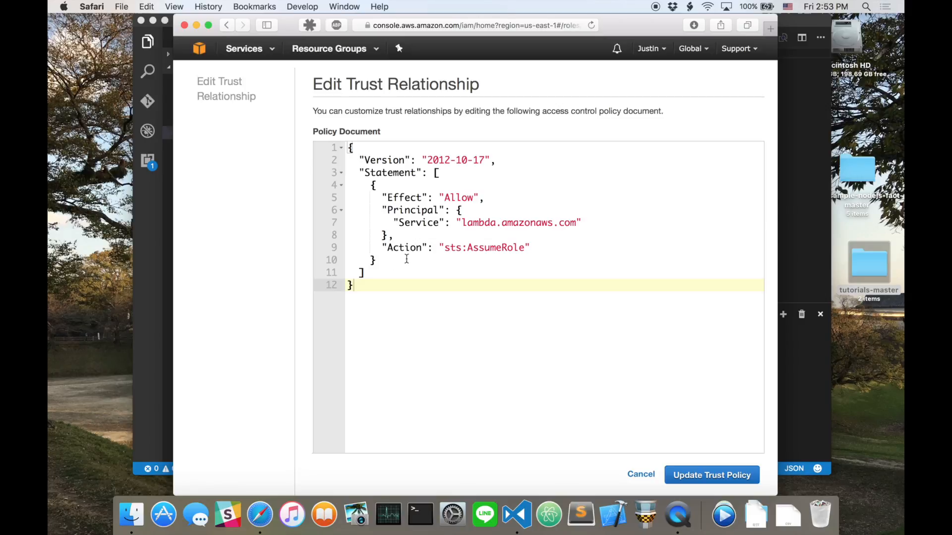
pyautogui.click(607, 224)
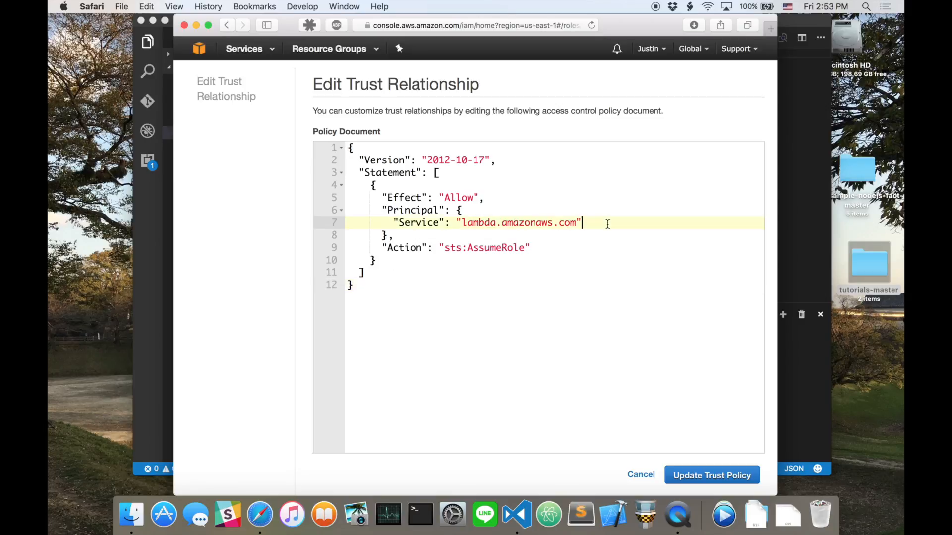
pyautogui.write(',')
pyautogui.press('Return')
pyautogui.write('"AWS"')
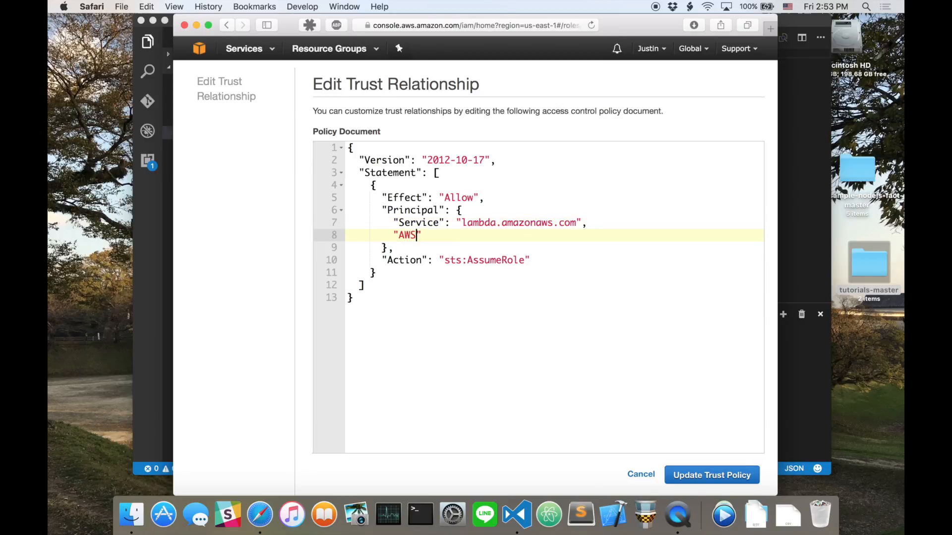
pyautogui.write(': "')
pyautogui.press('super+v')
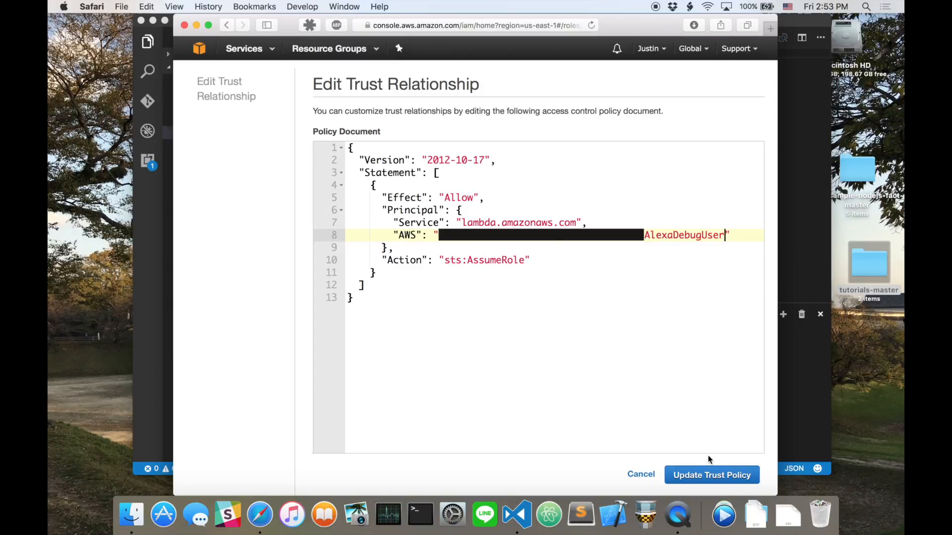
pyautogui.click(706, 475)
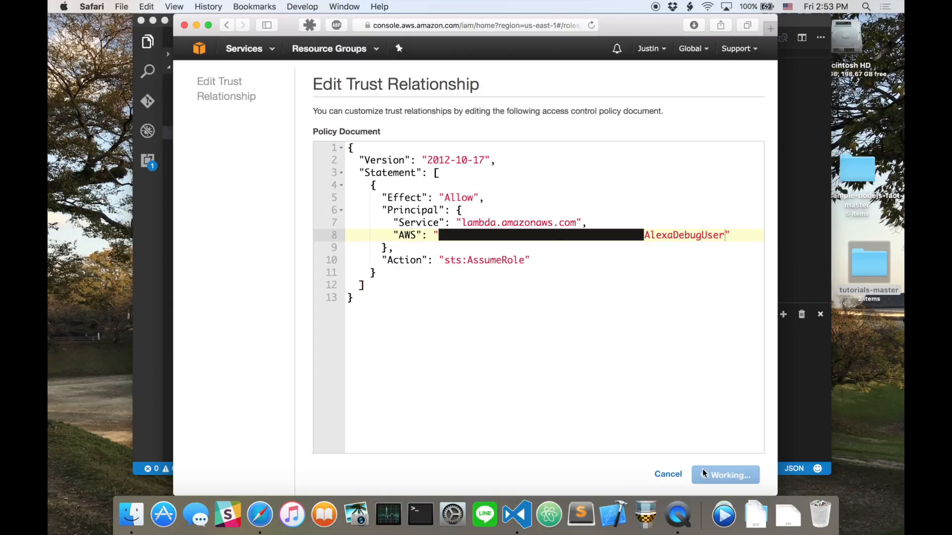